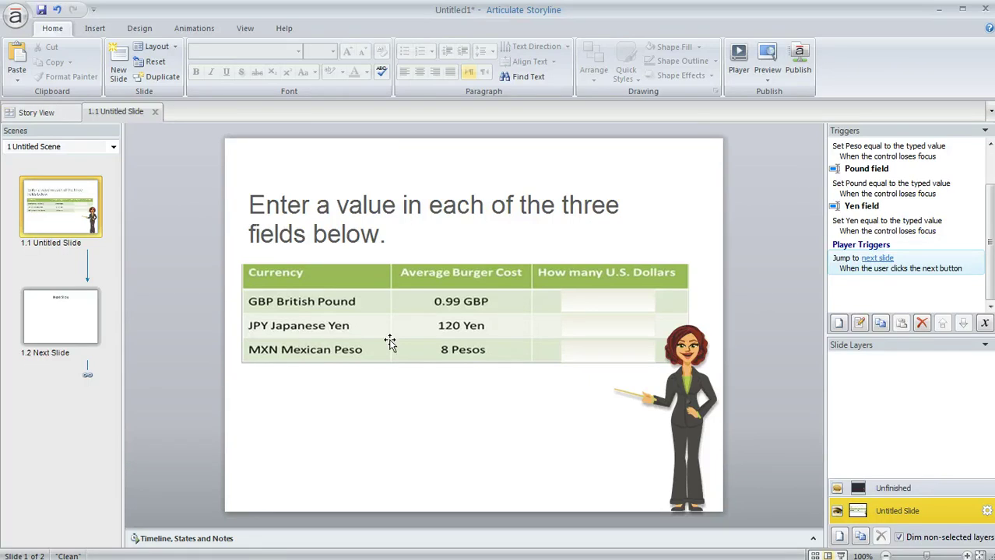
Inspect the pound, yen and peso entry fields in the table and the triggers tied to them.
left_click(595, 293)
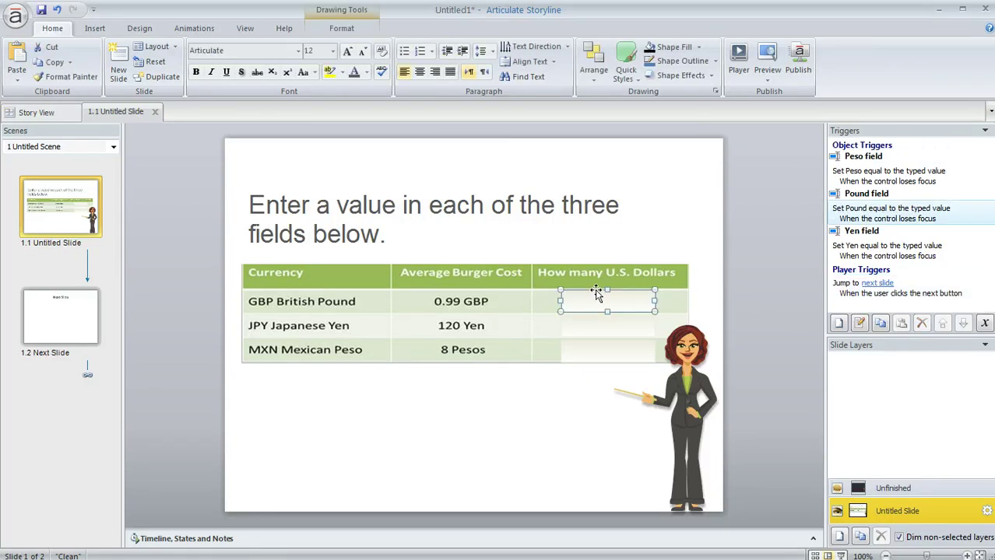
left_click(564, 326)
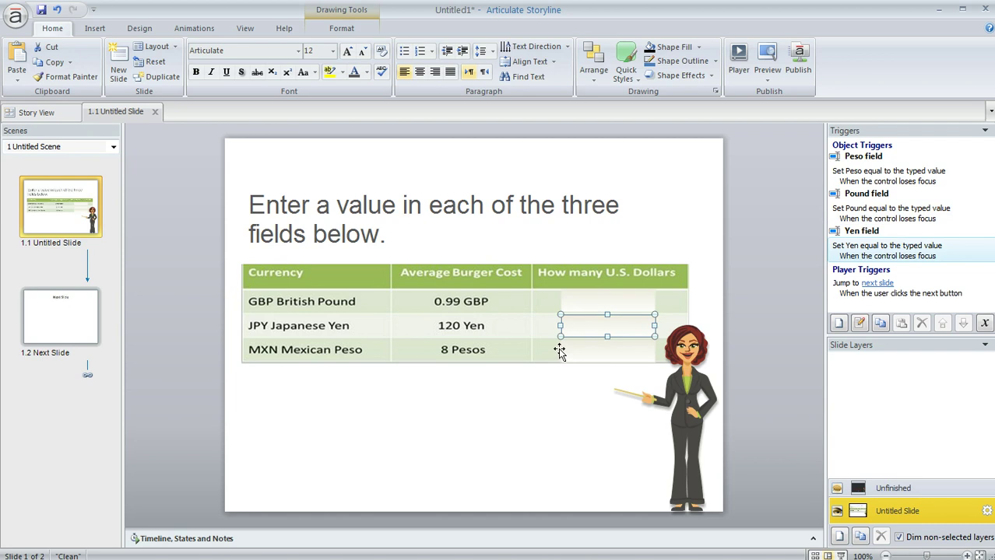
left_click(562, 350)
left_click(761, 279)
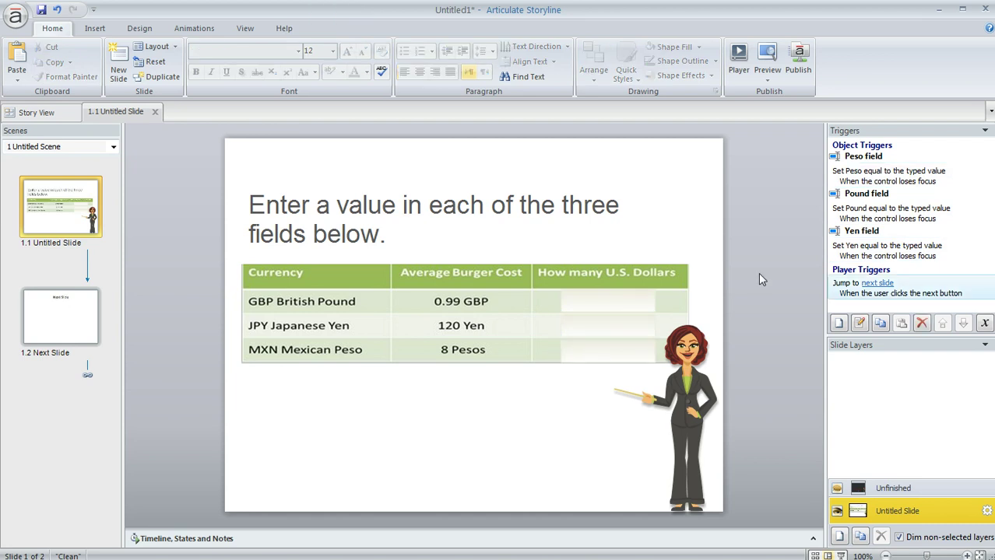
Add a condition to the next button's jump-to-next-slide trigger requiring the Pound variable to be greater than 0.
double_click(937, 288)
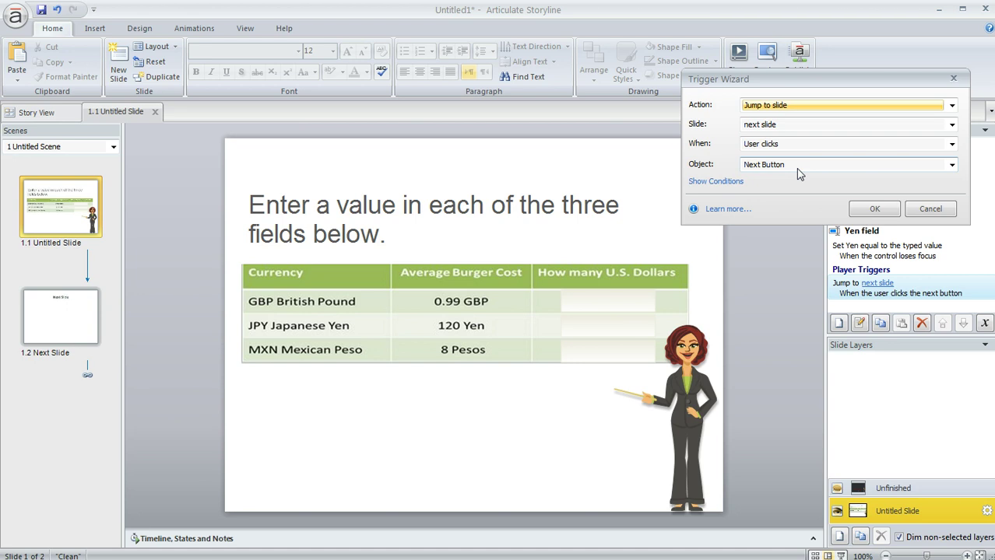
left_click(715, 181)
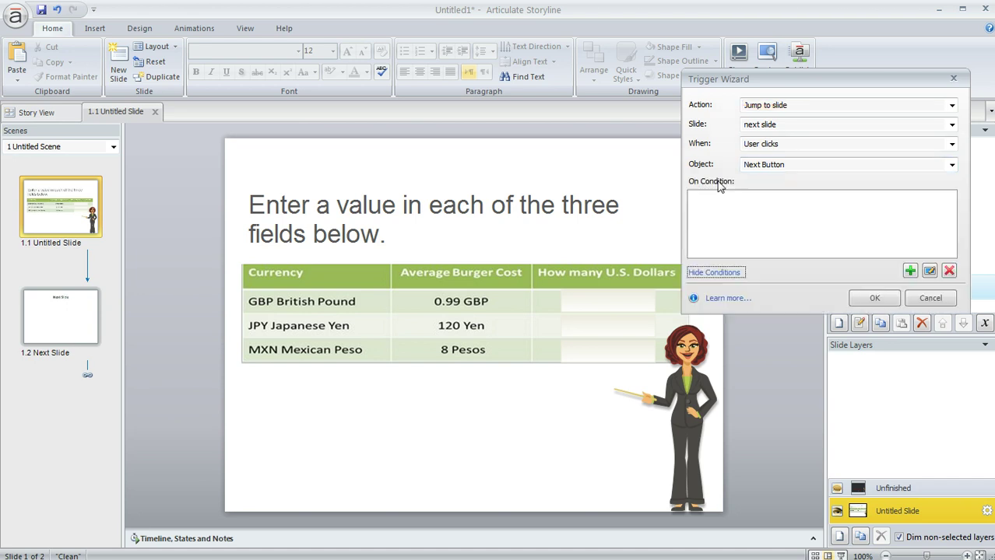
left_click(910, 271)
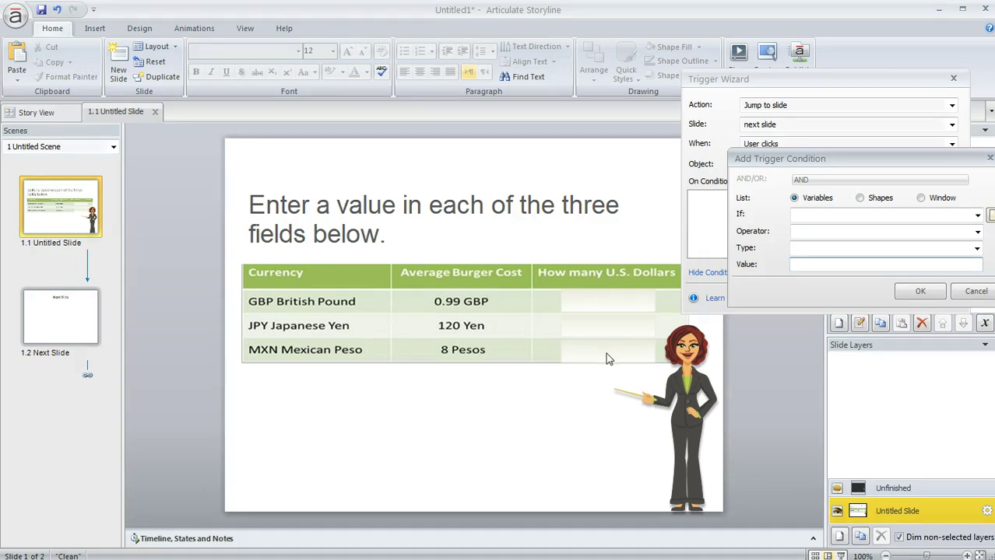
left_click(817, 216)
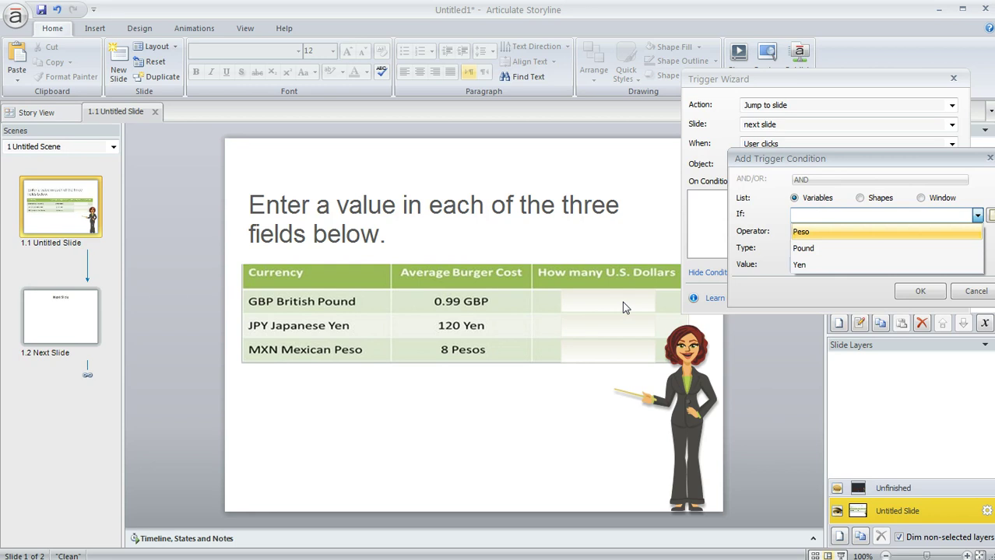
left_click(822, 249)
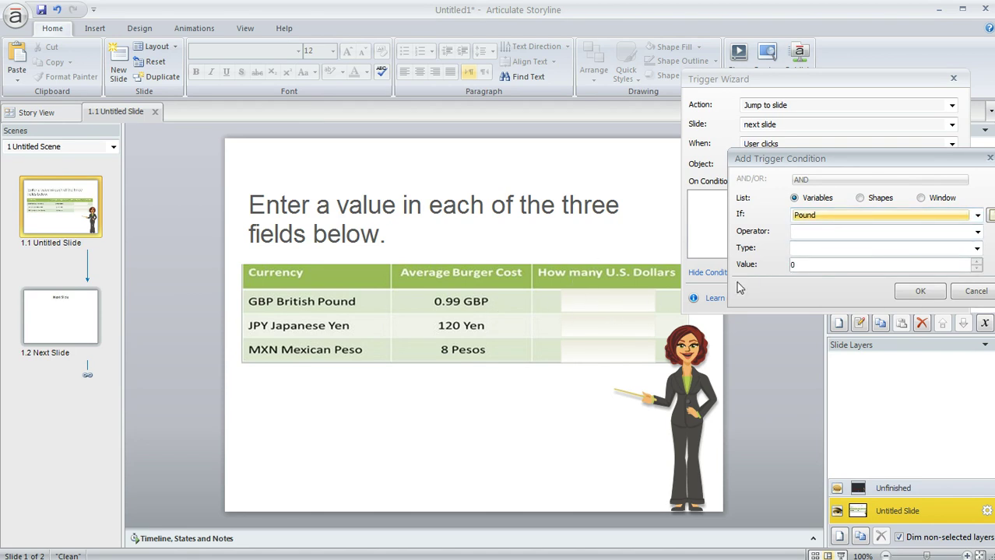
left_click(806, 237)
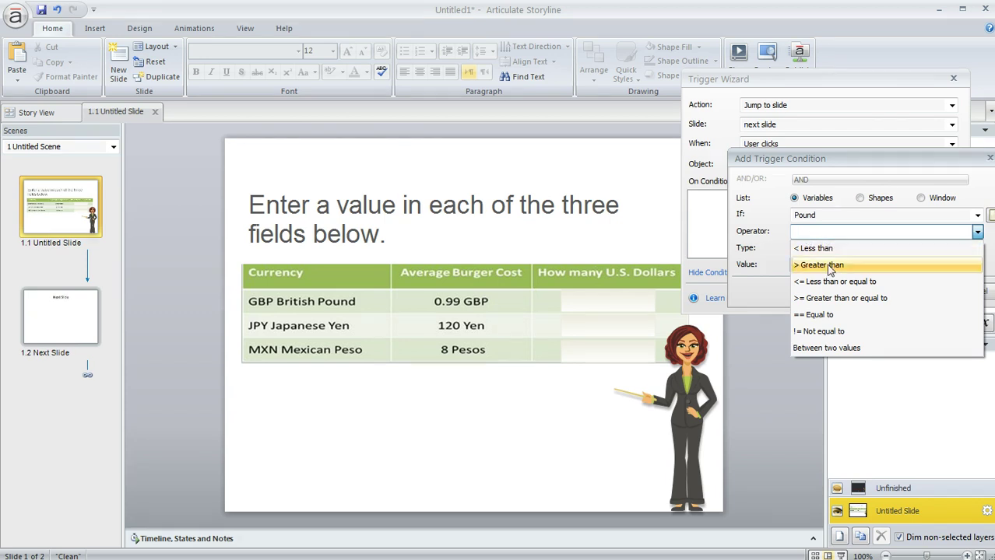
left_click(828, 266)
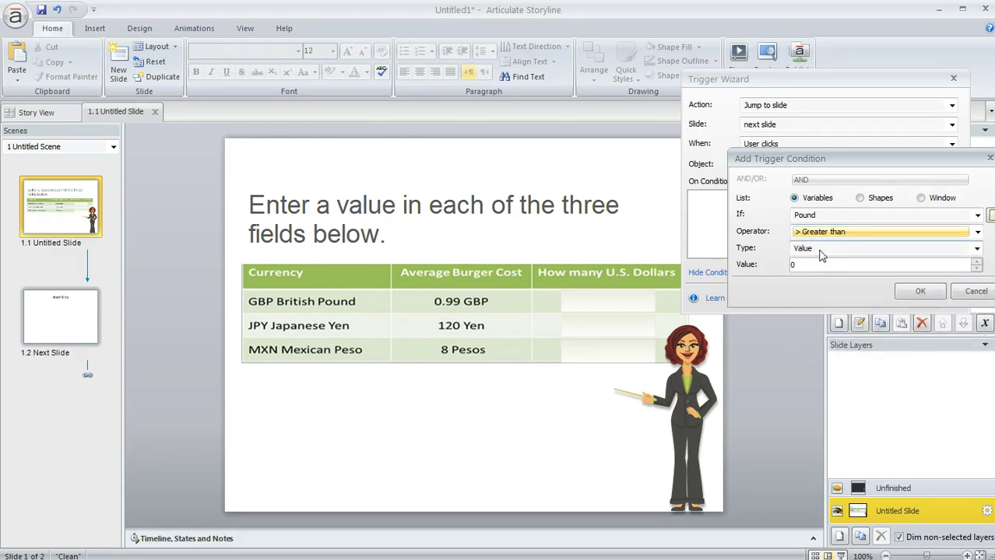
left_click(921, 291)
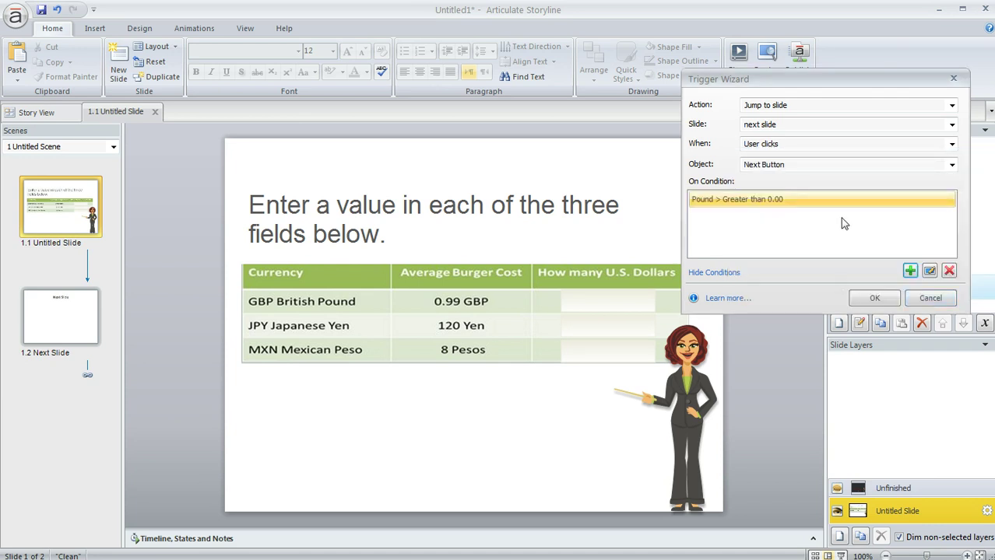
Add an AND condition to the same trigger requiring the Yen variable to be greater than 0.
left_click(910, 271)
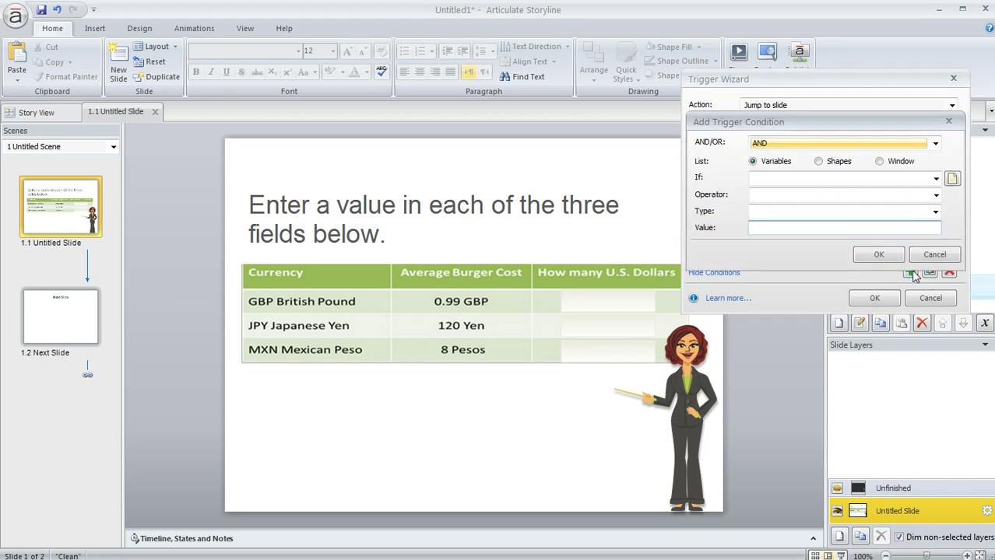
left_click(766, 179)
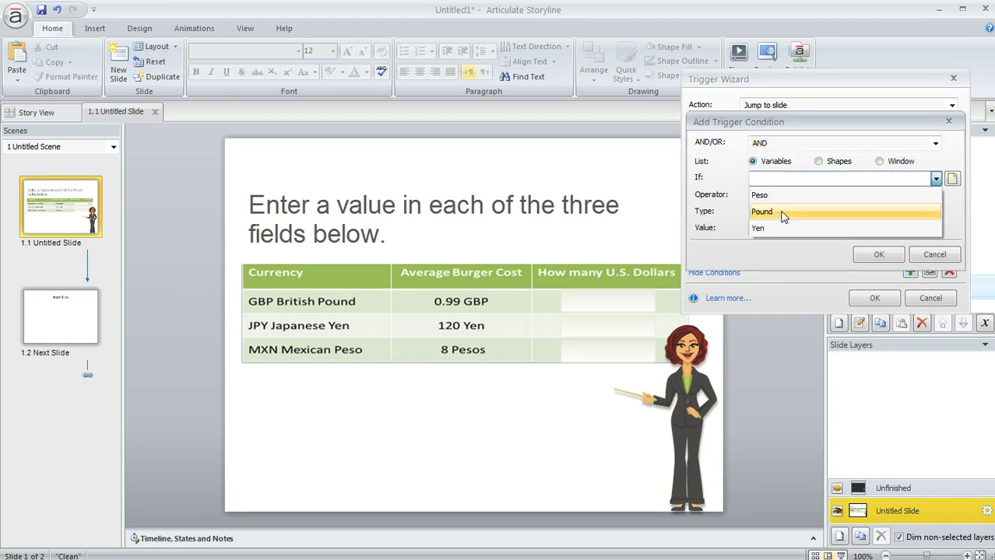
left_click(763, 228)
left_click(786, 197)
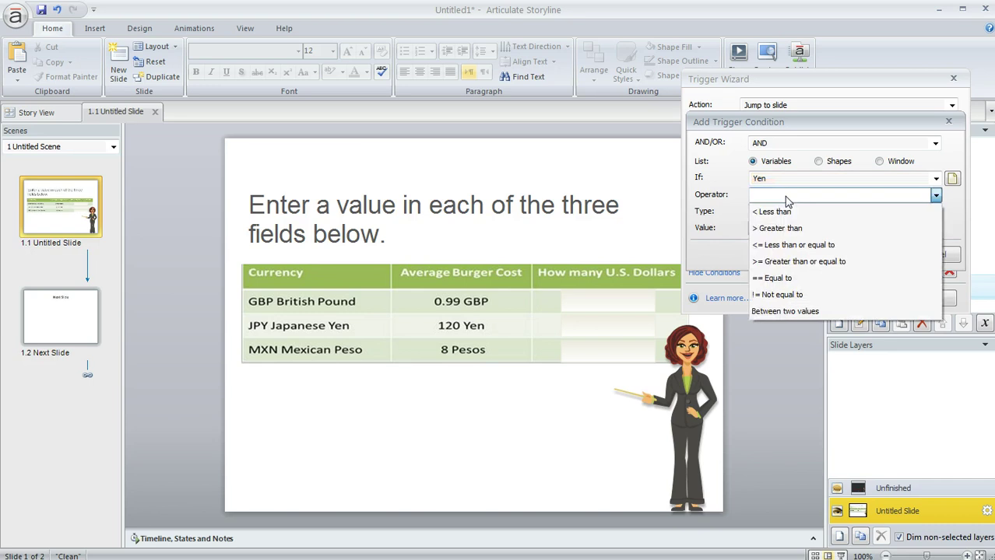
left_click(778, 228)
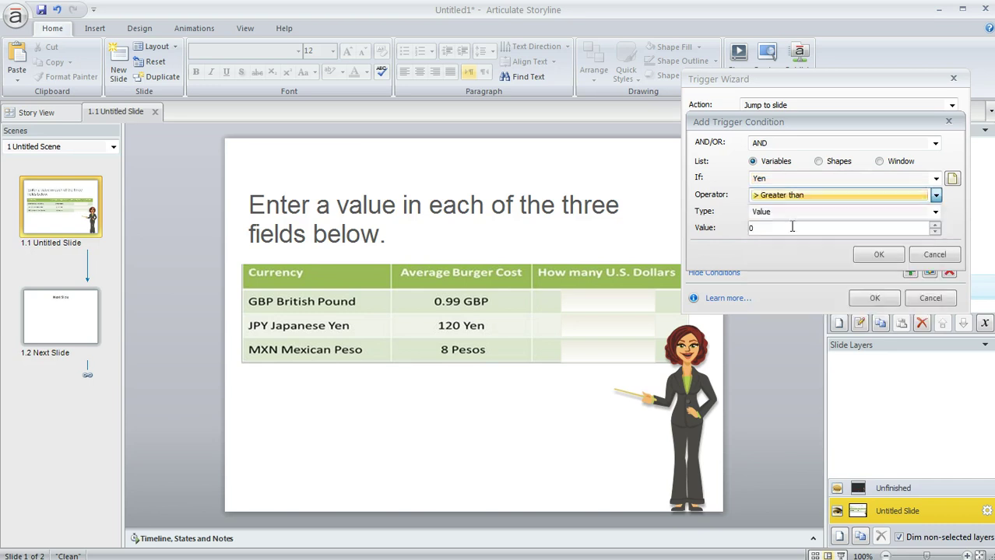
left_click(878, 255)
Add an AND condition requiring the Peso variable to be greater than 0, and save the jump trigger.
left_click(910, 274)
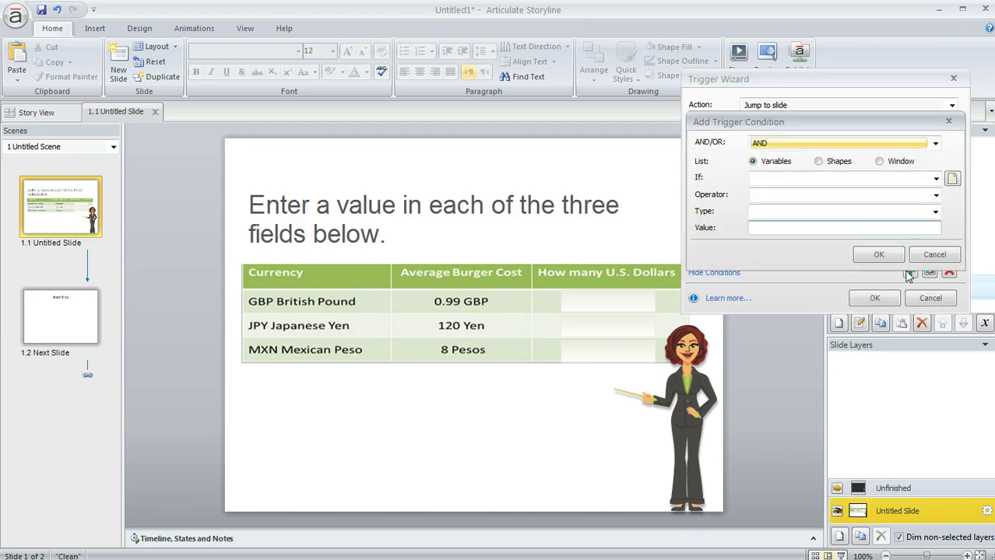
left_click(754, 182)
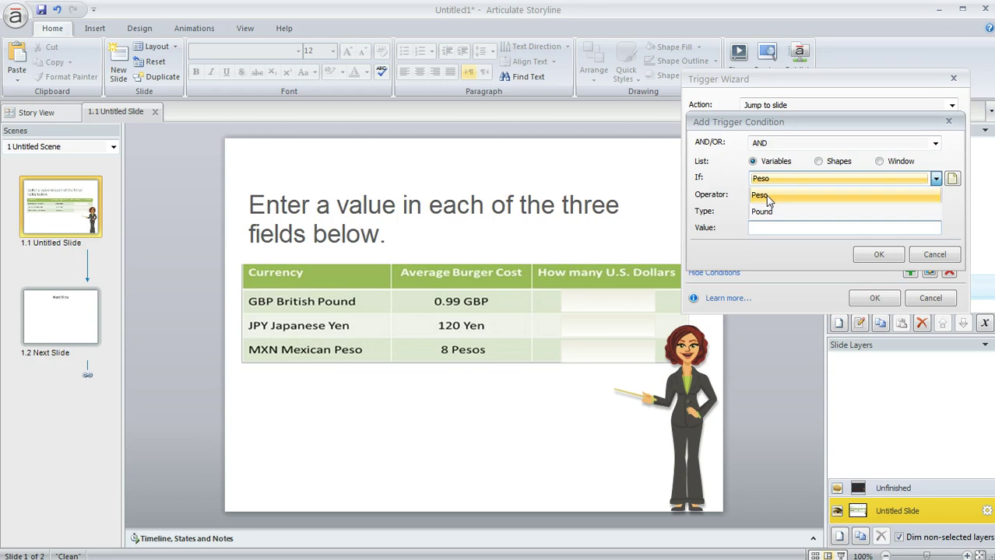
left_click(767, 196)
left_click(771, 195)
left_click(782, 227)
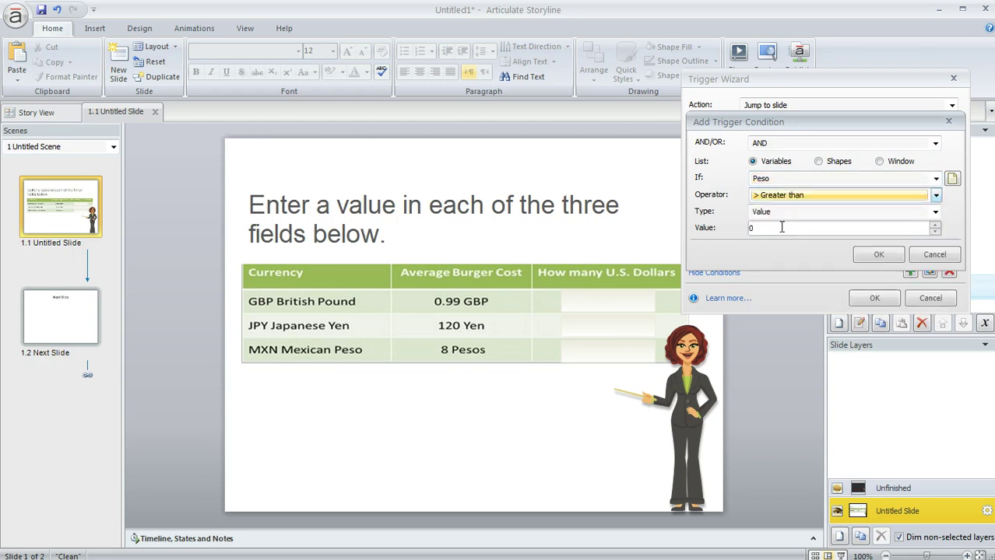
left_click(878, 254)
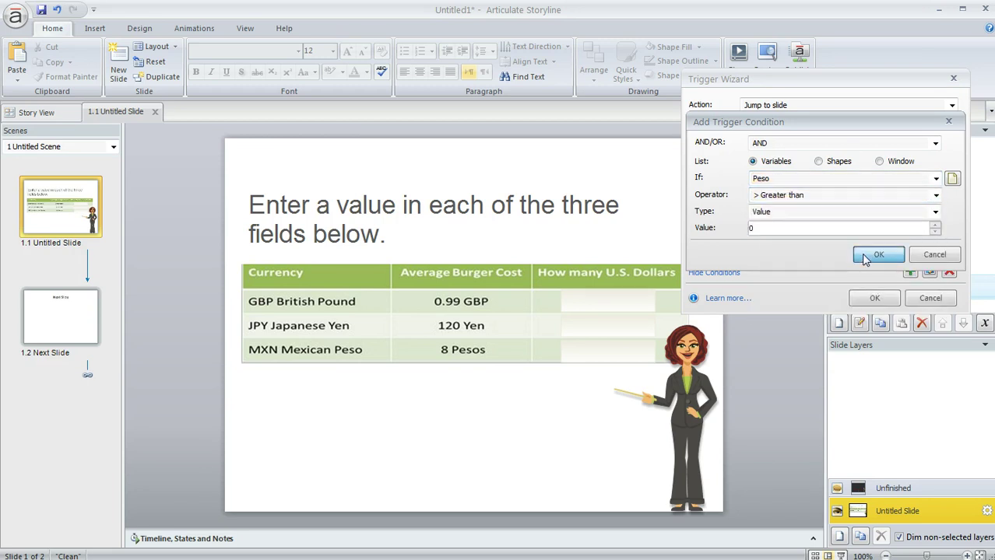
left_click(877, 300)
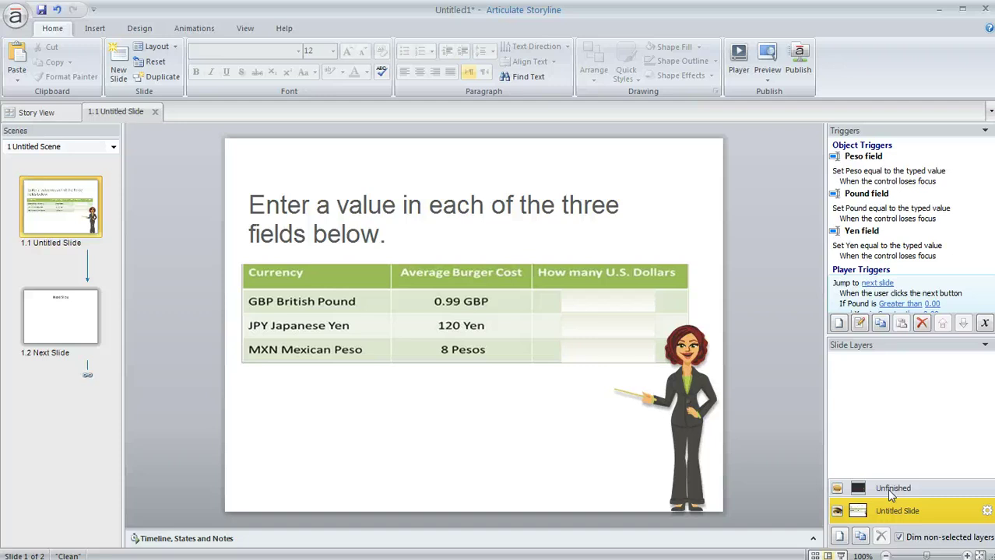
Examine the Unfinished layer's dark overlay, warning text and OK button with its trigger, and return to the base layer.
left_click(928, 489)
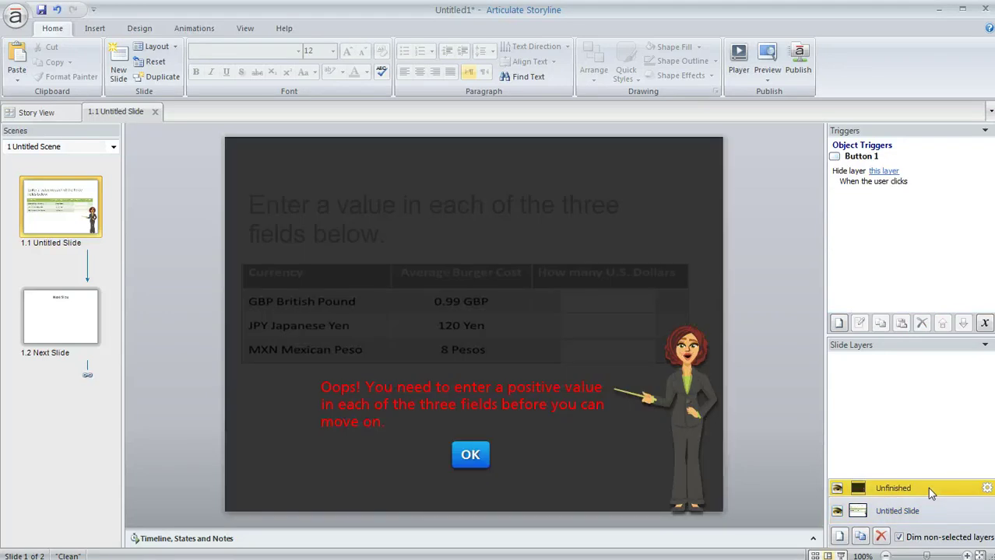
left_click(259, 178)
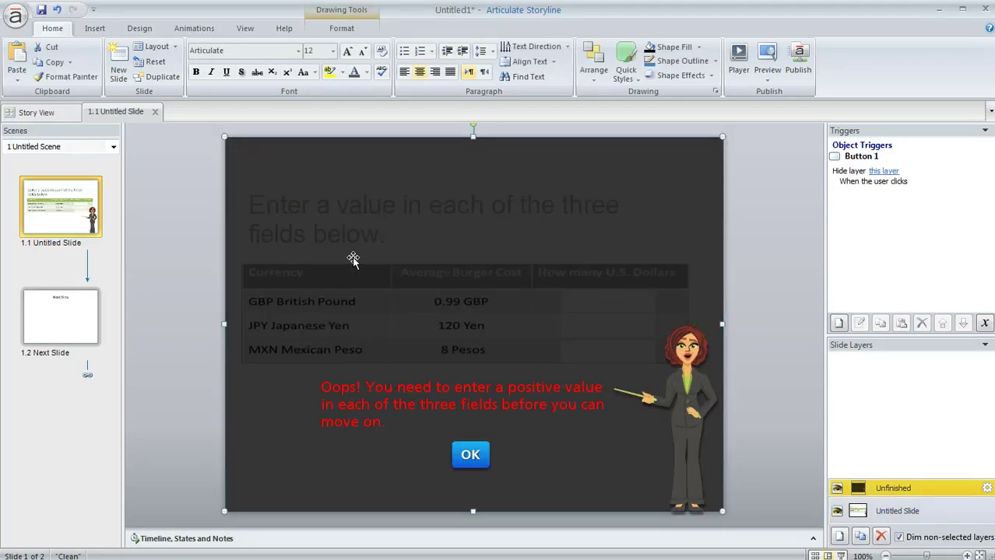
left_click(482, 389)
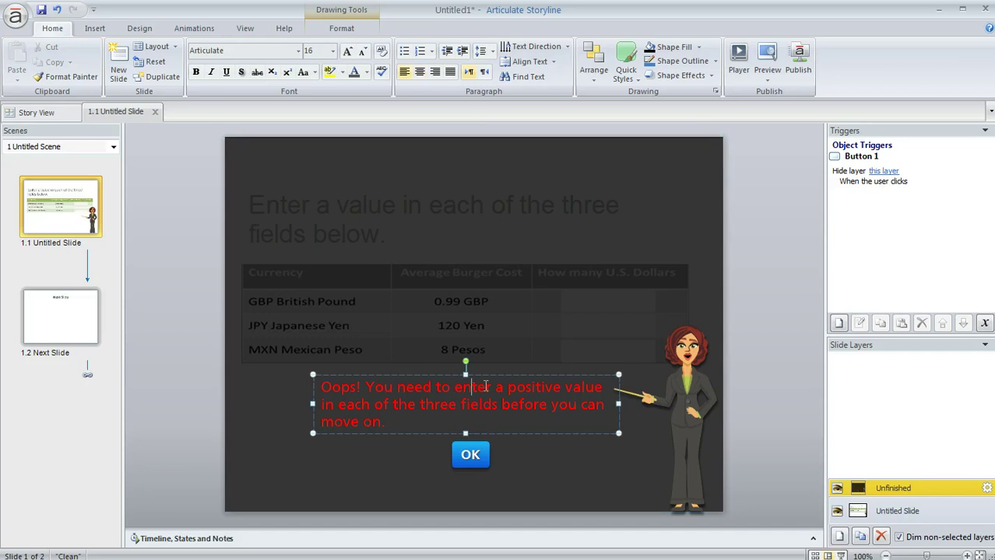
left_click(472, 451)
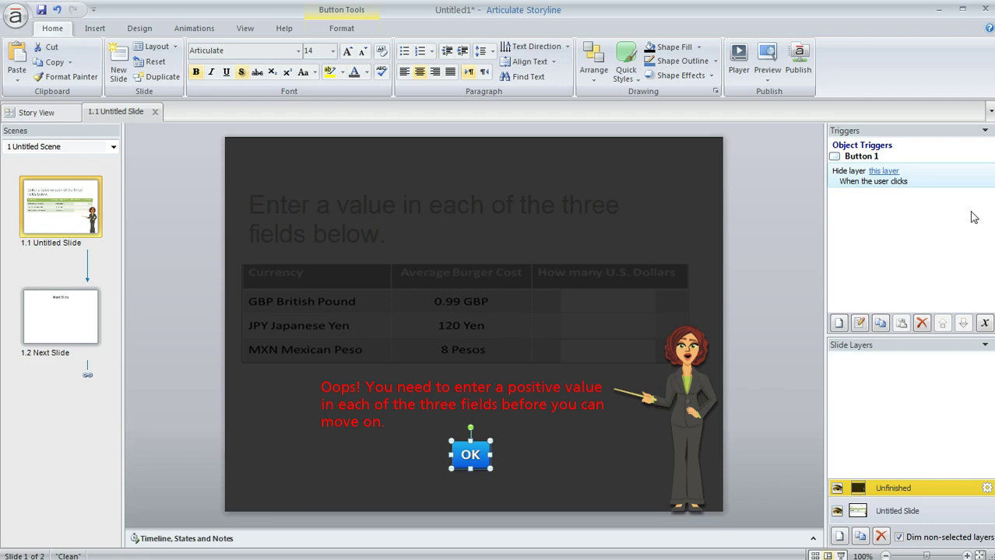
left_click(932, 514)
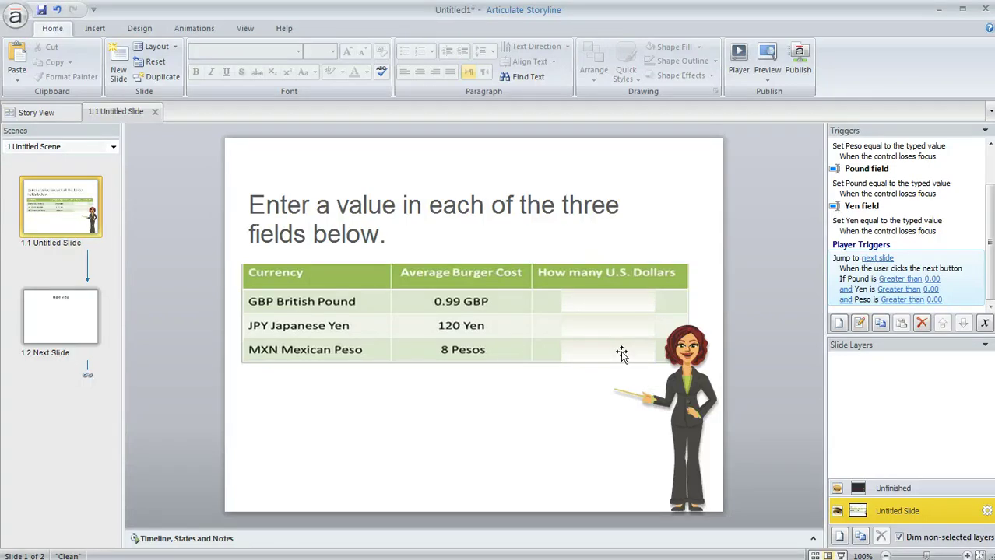
Set up a new trigger that shows the Unfinished layer when the user clicks the Next Button.
left_click(839, 324)
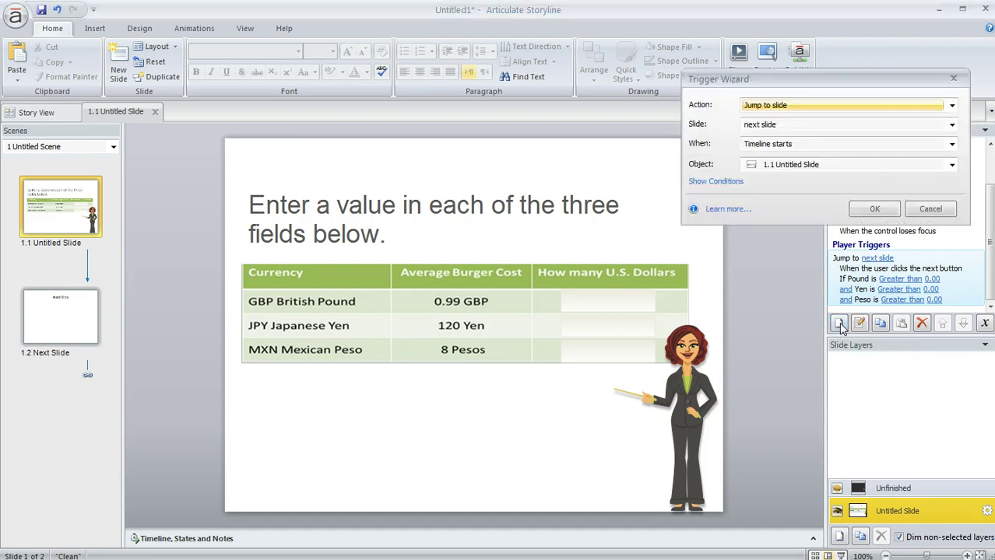
left_click(809, 106)
left_click(778, 154)
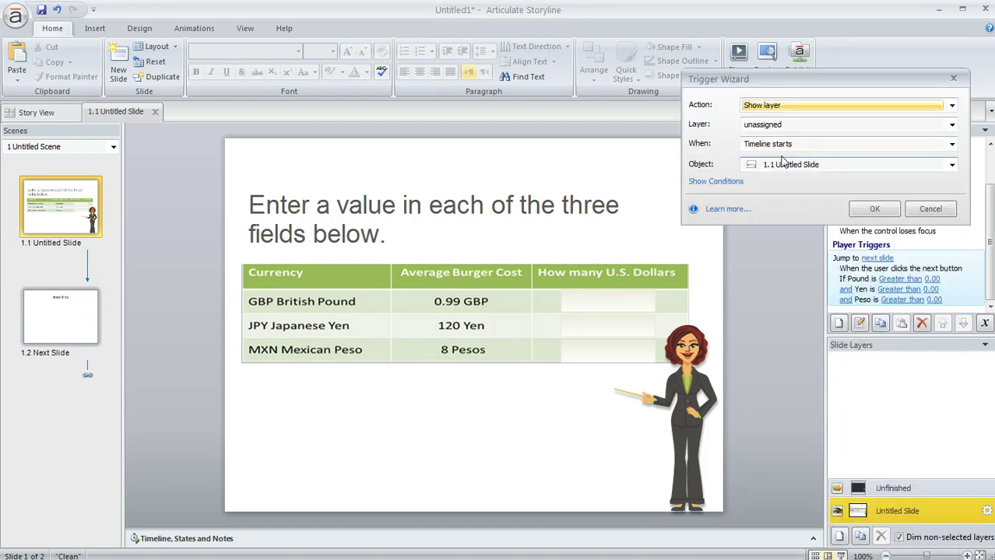
left_click(808, 127)
left_click(799, 159)
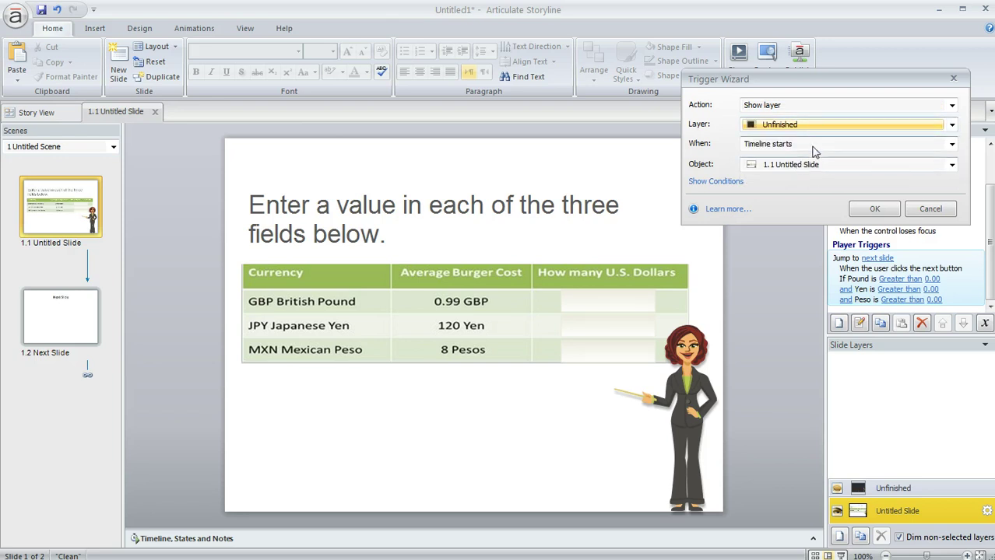
left_click(814, 145)
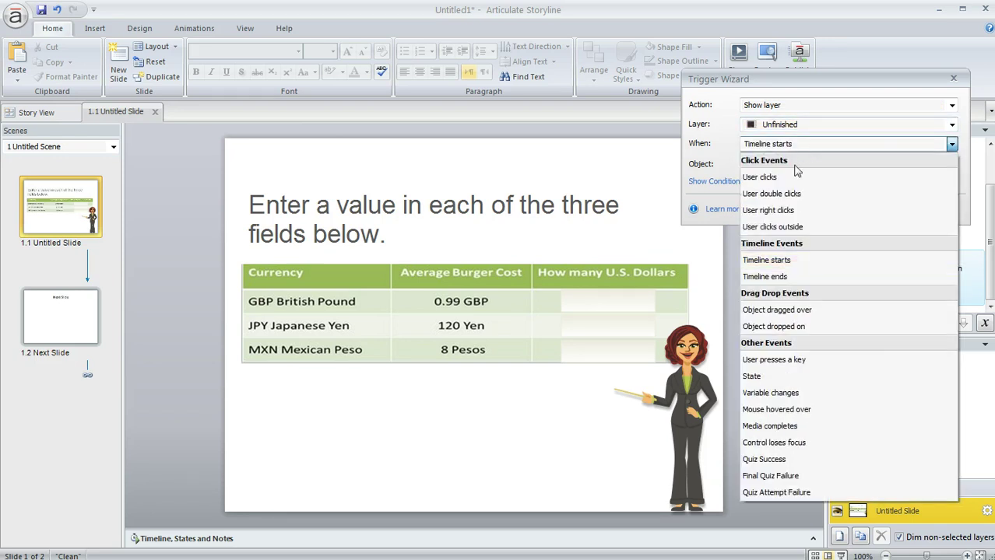
left_click(794, 177)
left_click(804, 165)
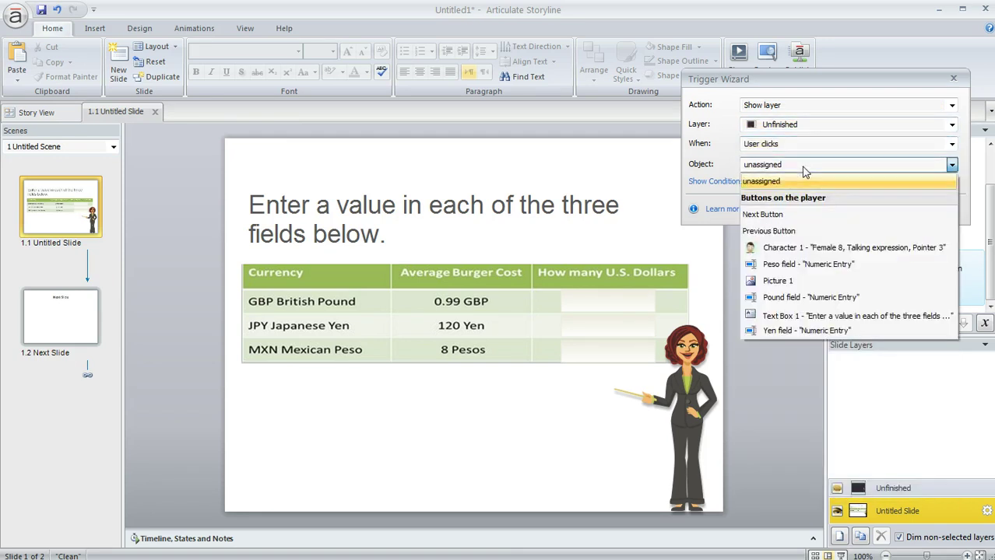
left_click(783, 214)
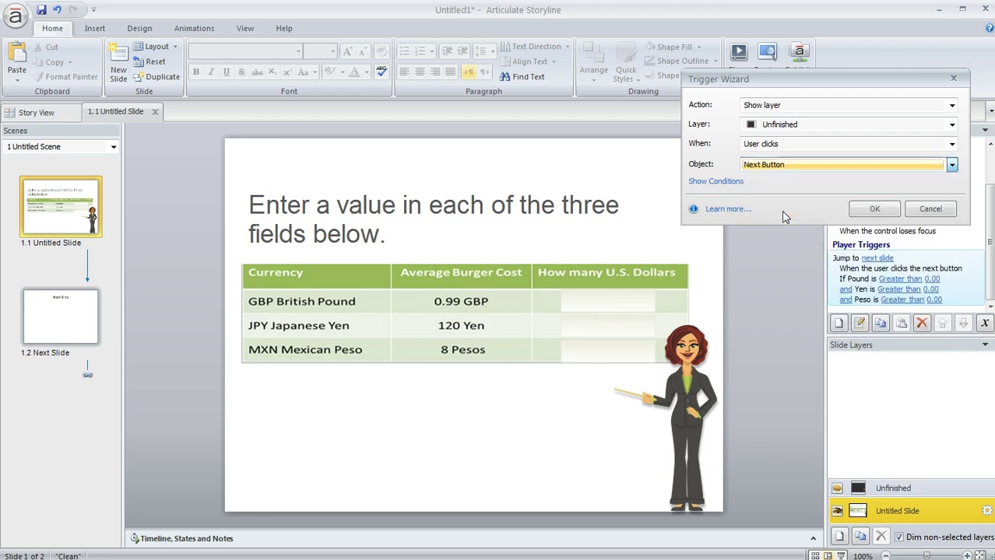
Add a condition to the show-layer trigger requiring the Pound variable to be less than or equal to 0.
left_click(724, 182)
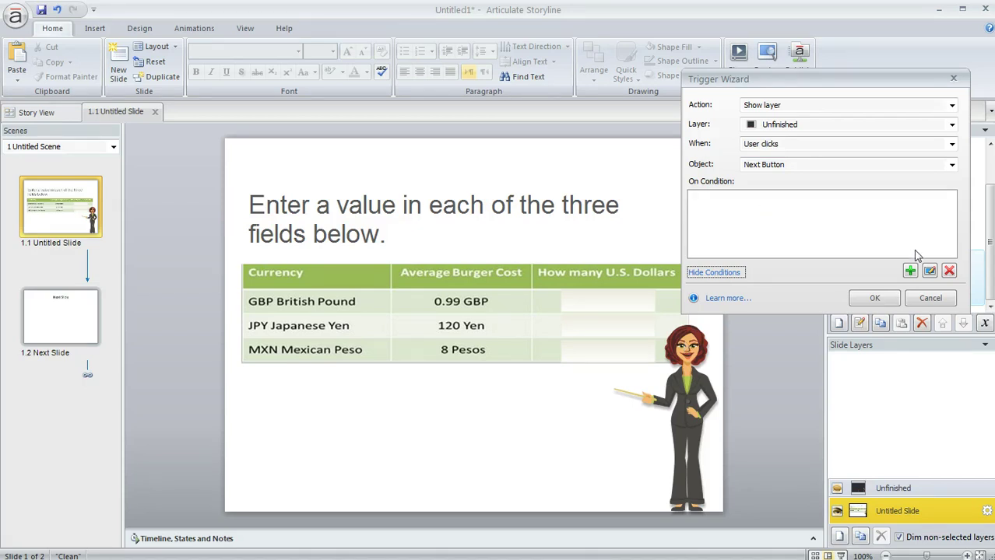
left_click(909, 271)
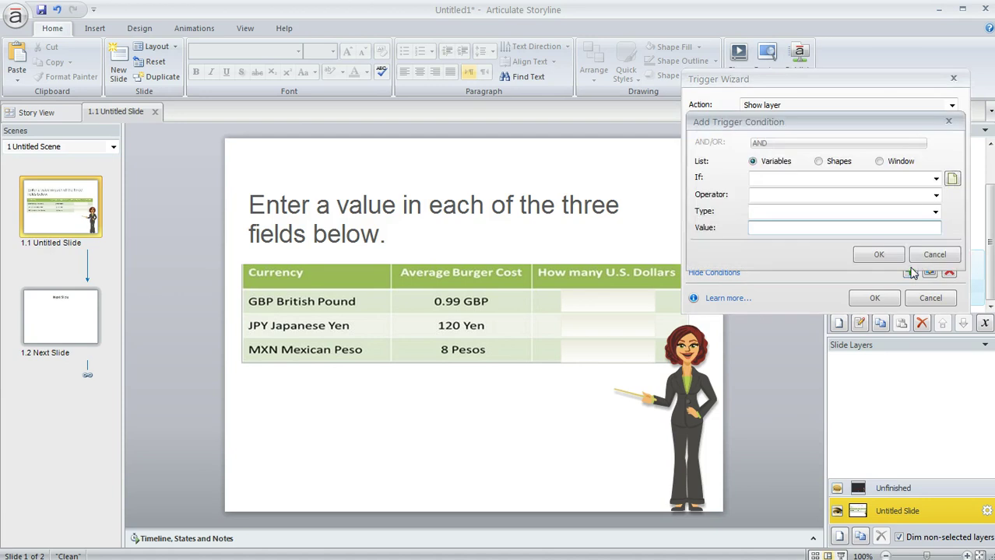
left_click_drag(785, 122, 815, 130)
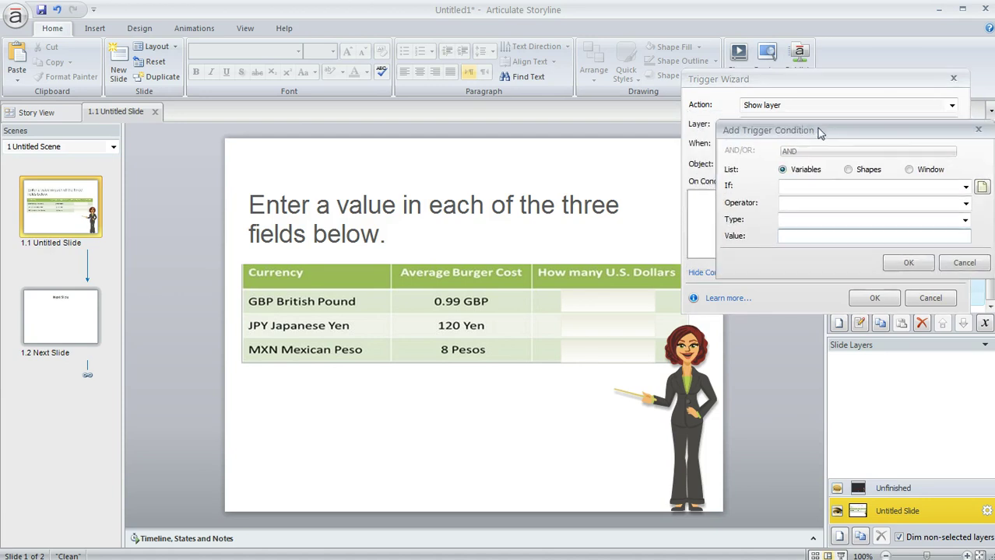
left_click(797, 189)
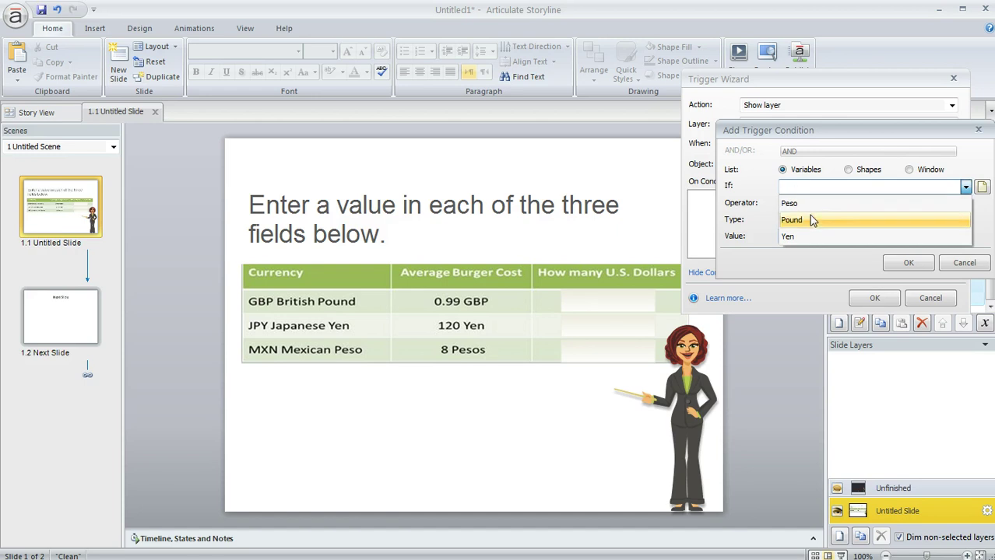
left_click(811, 220)
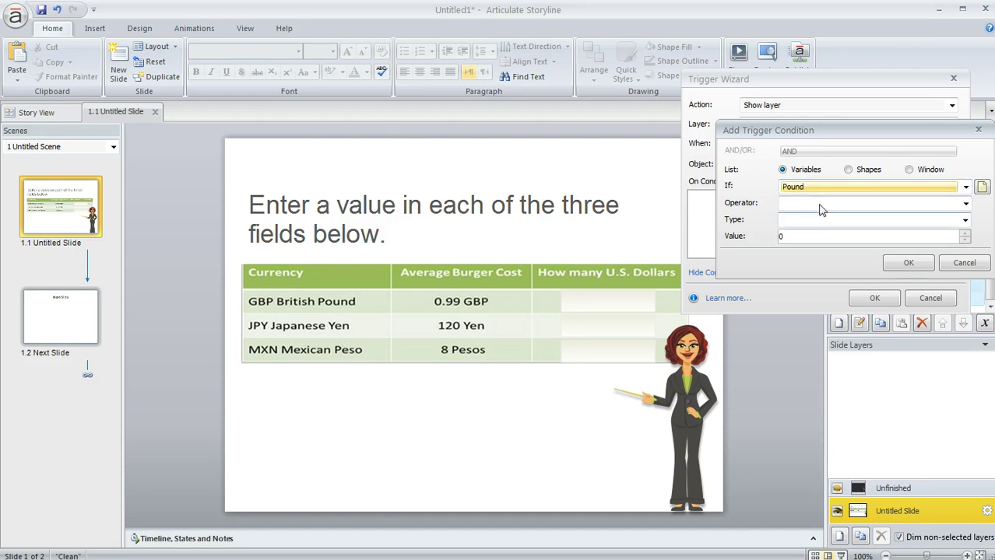
left_click(820, 203)
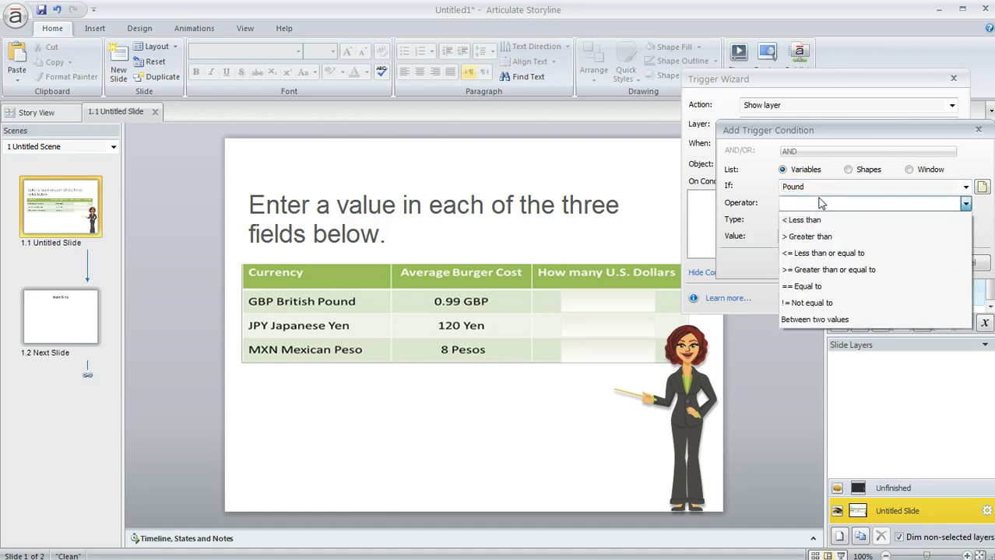
left_click(830, 253)
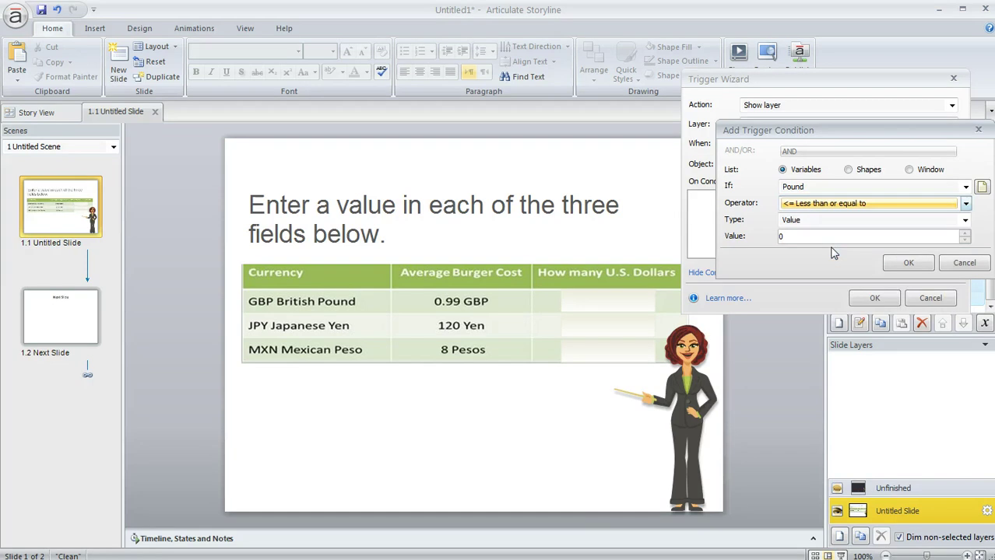
left_click(895, 267)
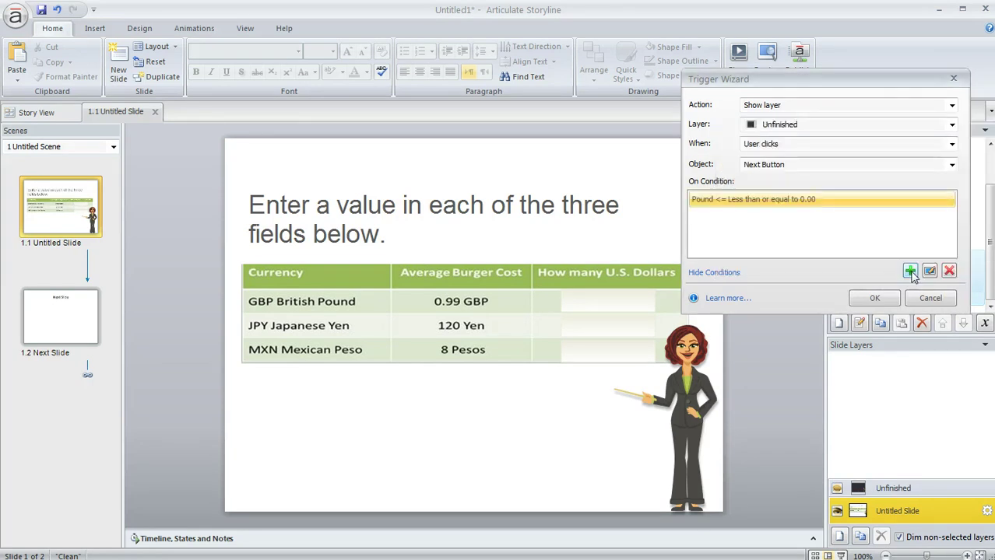
Add an OR condition for the Yen variable being less than or equal to 0.
left_click(909, 271)
left_click_drag(785, 133, 866, 140)
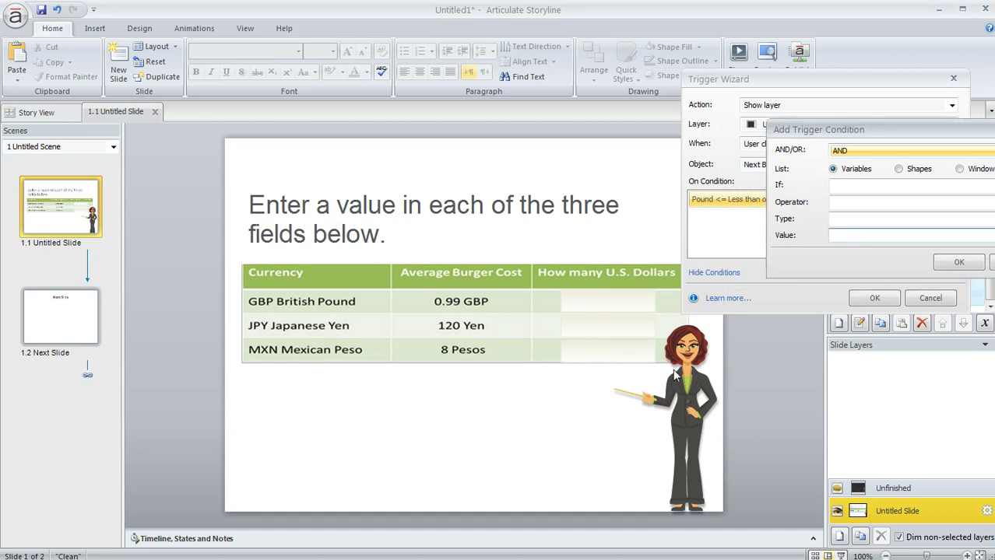
left_click(869, 152)
left_click(856, 182)
left_click(854, 186)
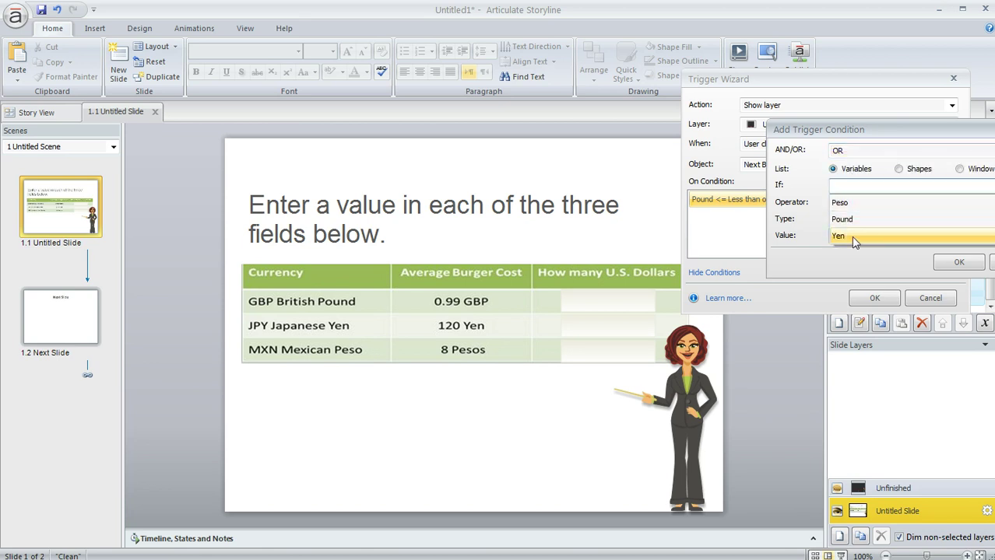
left_click(854, 238)
left_click(867, 204)
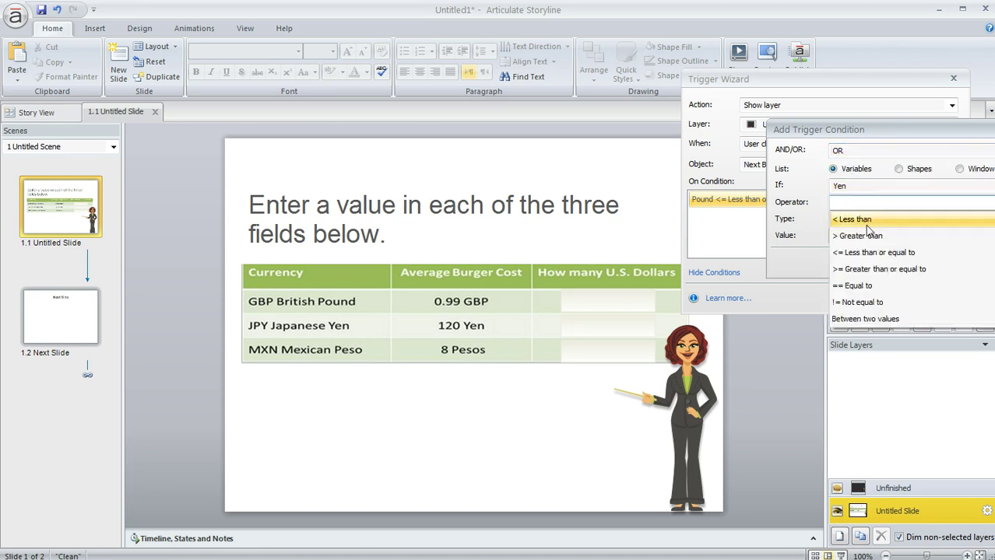
left_click(874, 252)
left_click(946, 267)
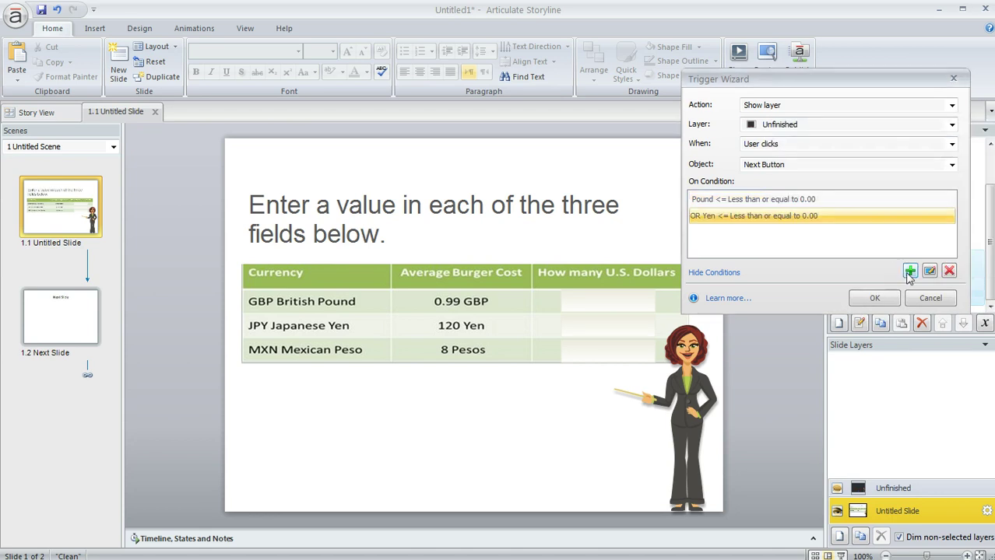
Add an OR condition for the Peso variable being less than or equal to 0, and save the show-layer trigger.
left_click(909, 270)
left_click(802, 144)
left_click(767, 176)
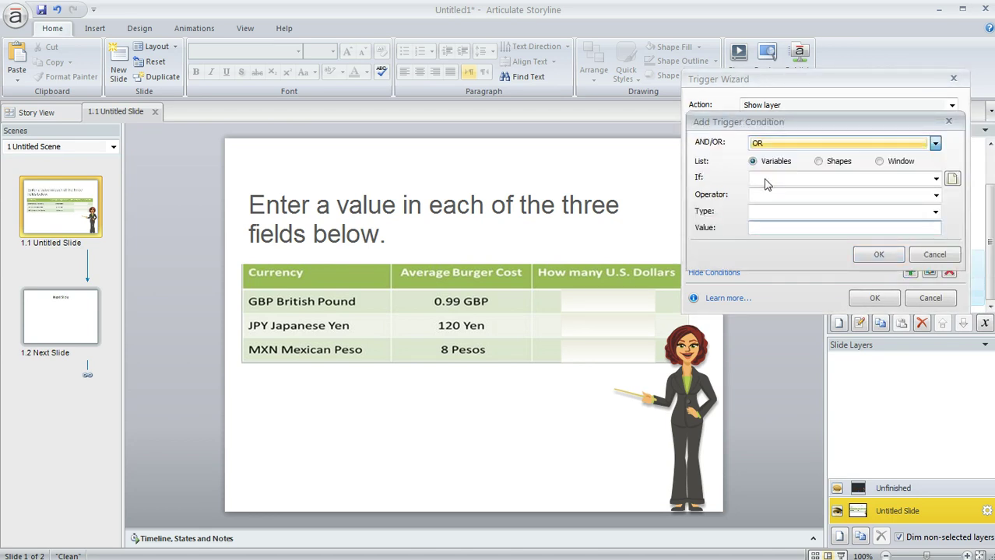
left_click(786, 180)
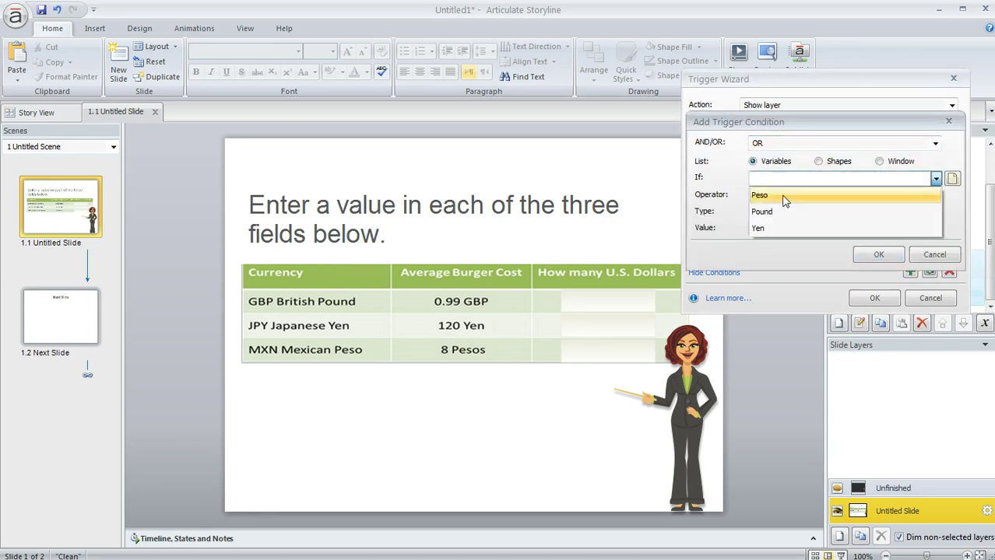
left_click(782, 194)
left_click(782, 196)
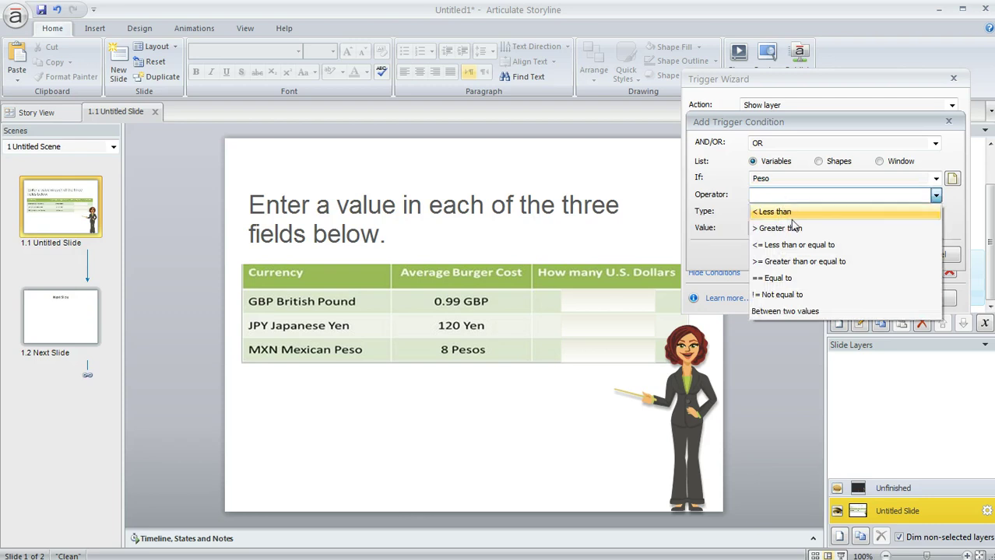
left_click(794, 245)
left_click(878, 257)
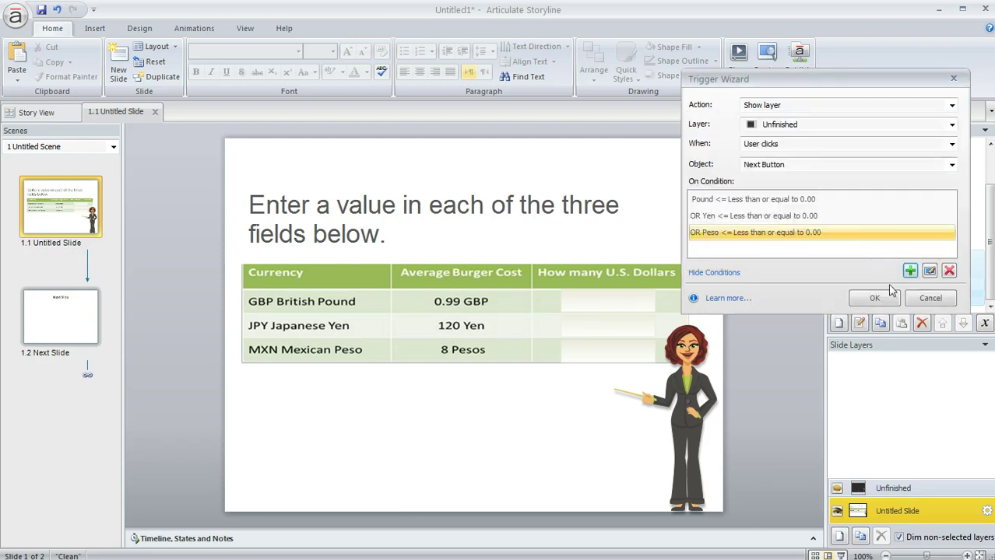
left_click(883, 300)
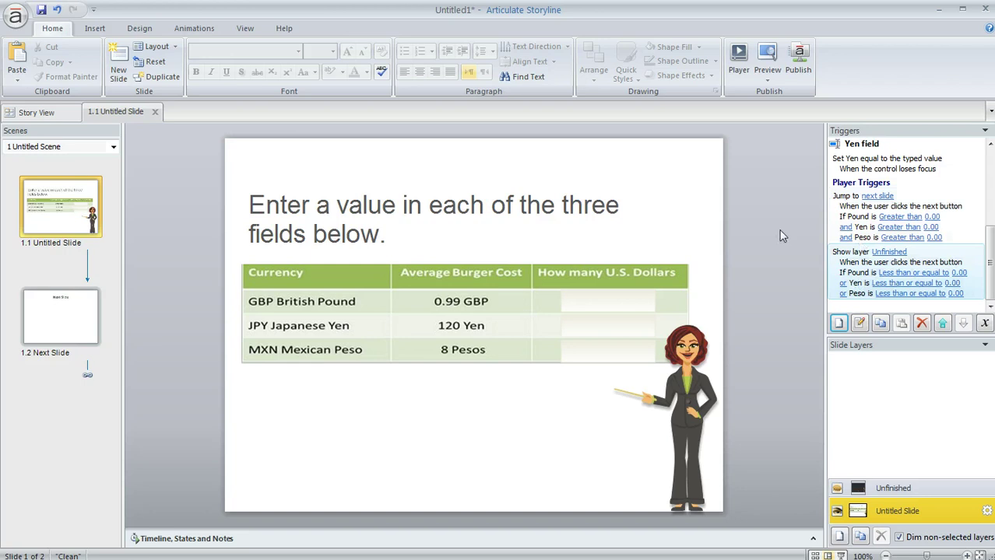
Preview the slide, enter 4 in only the Pound field, try to advance, and dismiss the warning layer.
left_click(770, 51)
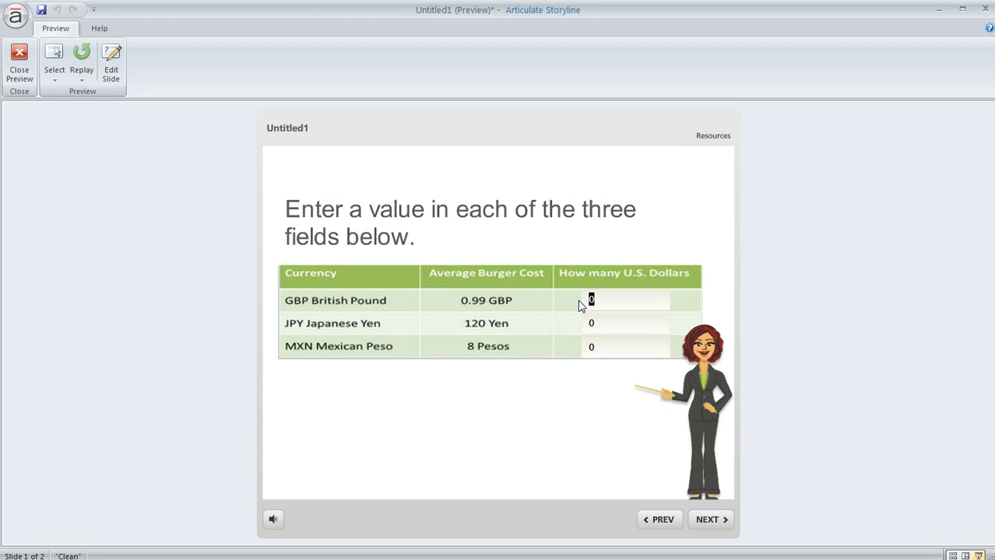
type("4")
left_click(707, 520)
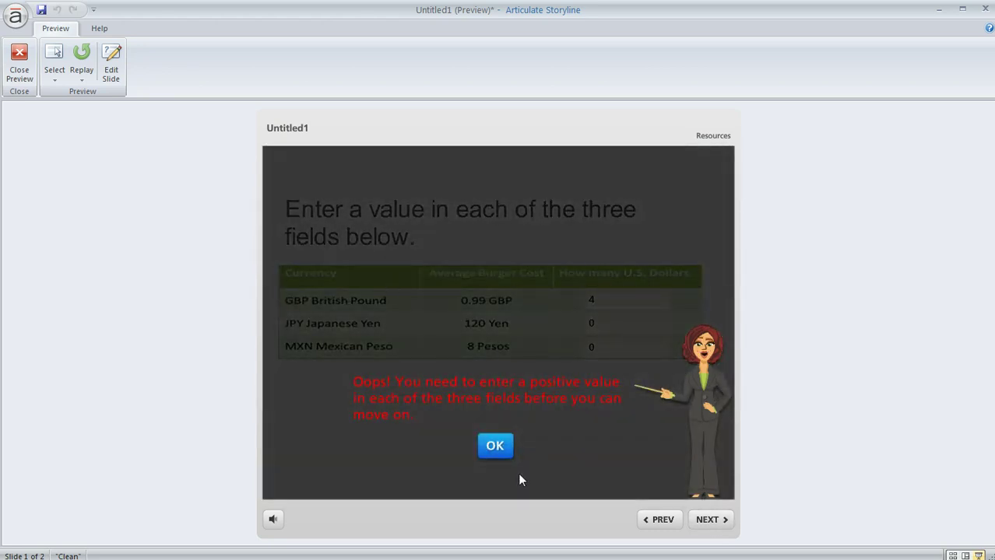
left_click(495, 446)
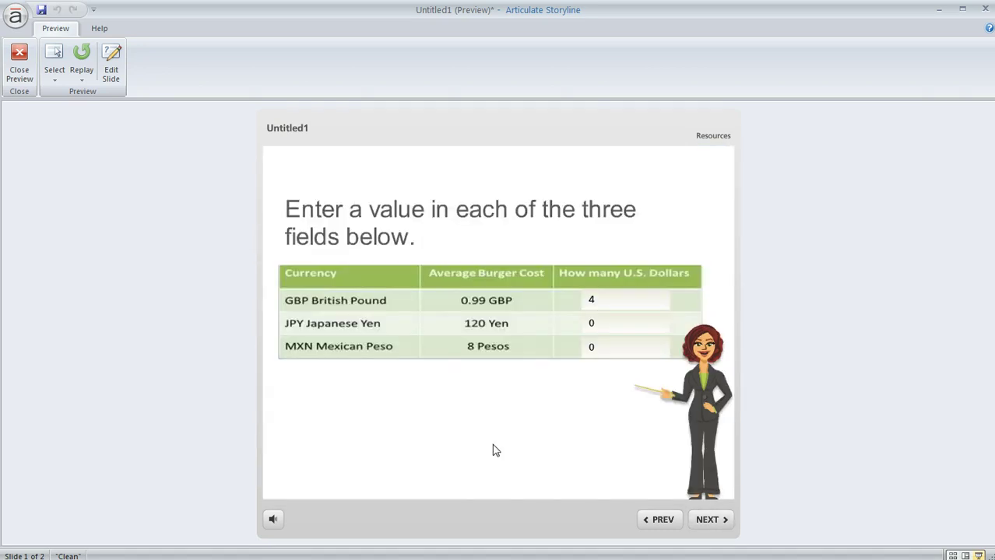
Enter 4 in both the Yen and Peso fields of the preview and advance to the next slide.
type("4")
left_click(599, 347)
type("4")
left_click(707, 521)
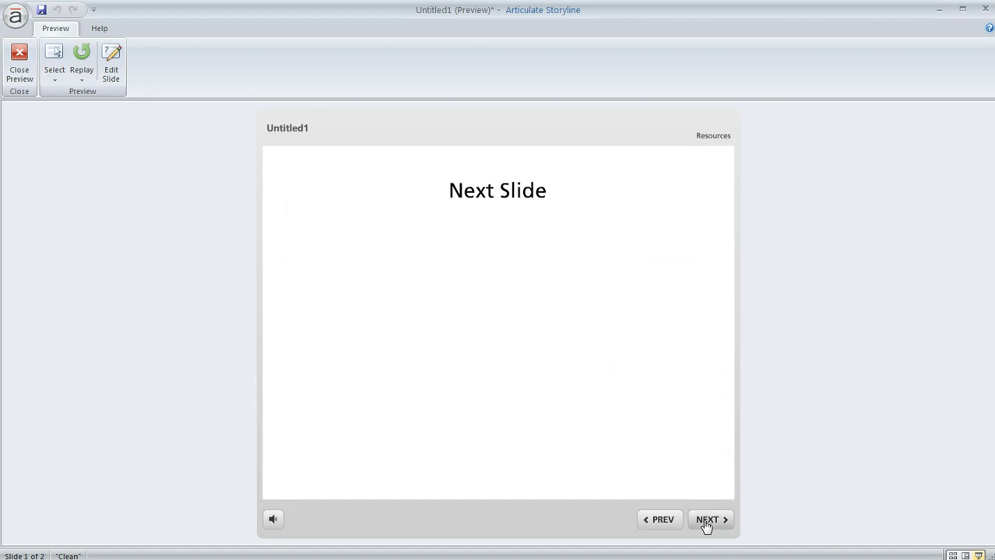